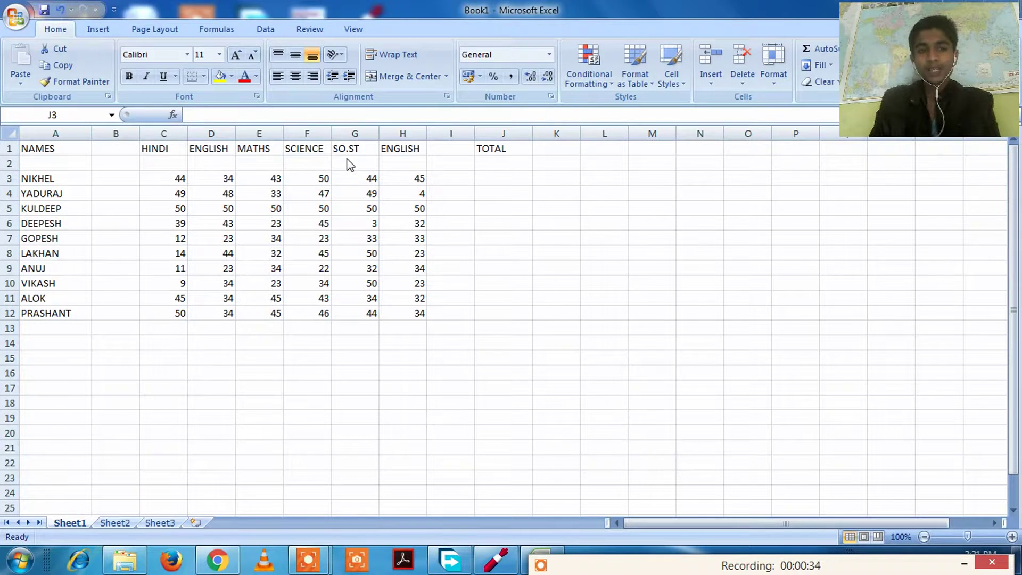
# Drag across the first student's marks row and the sheet area, then cancel the selection
pyautogui.moveTo(158, 189); pyautogui.dragTo(417, 187)
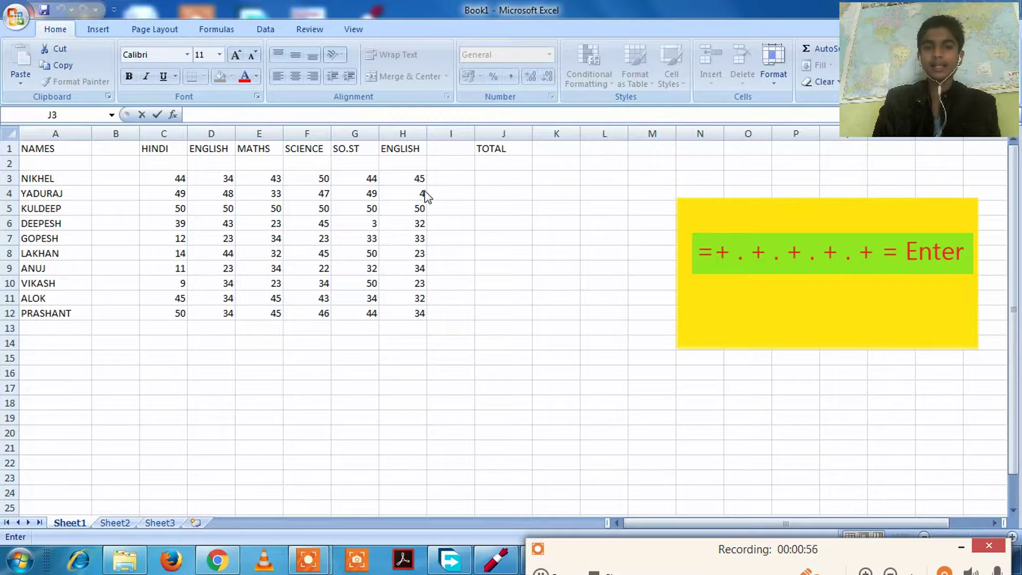
pyautogui.moveTo(425, 192); pyautogui.dragTo(686, 257)
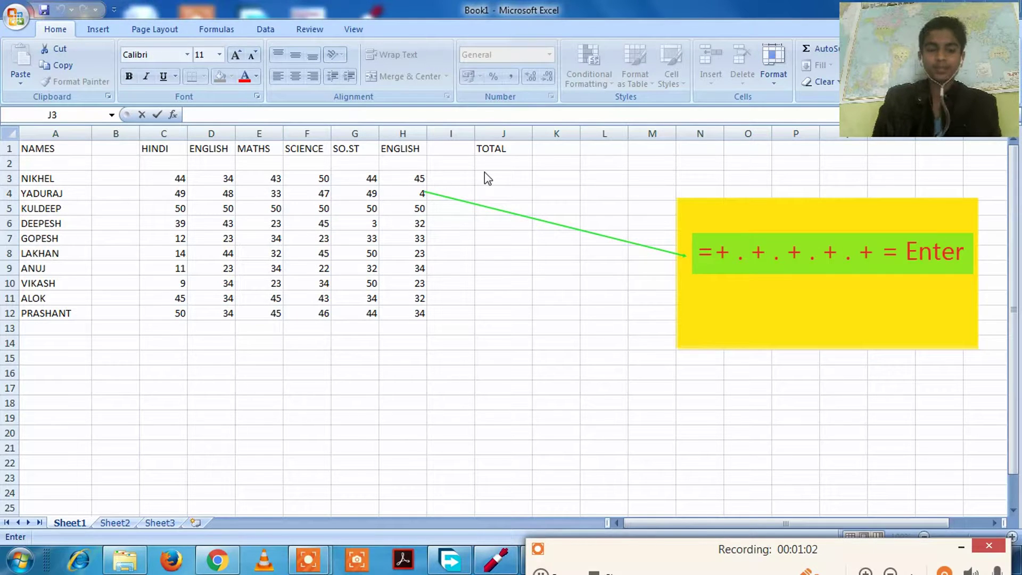
pyautogui.press('Escape')
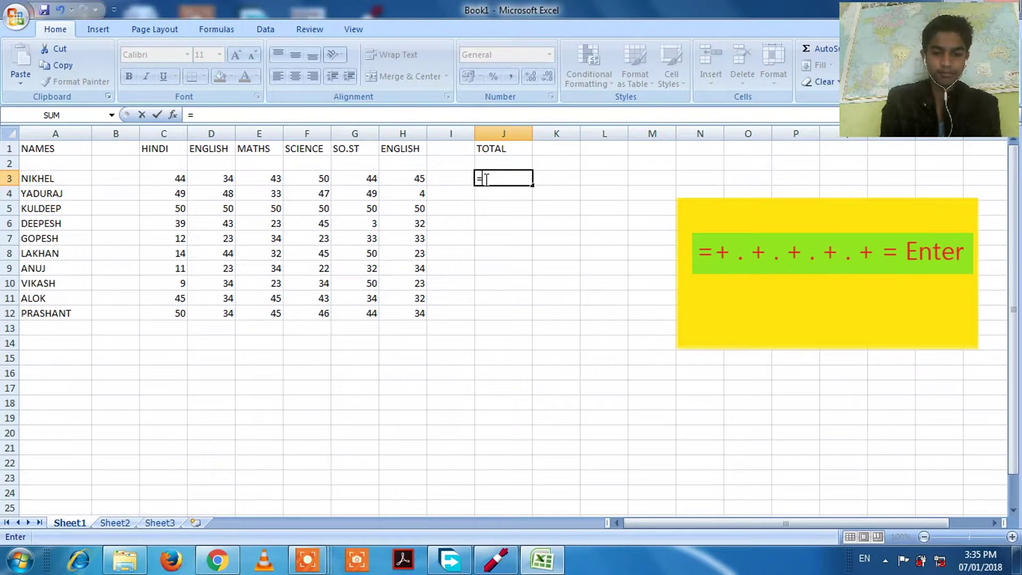
pyautogui.write('=+')
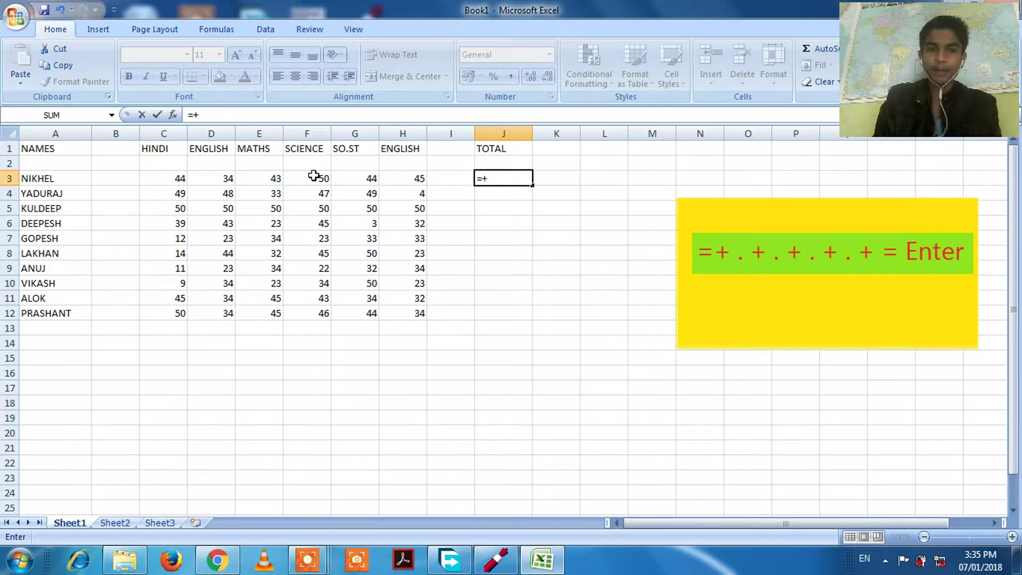
# Build =+C3+D3+E3+F3+G3+H3= in J3 from the first student's six marks
pyautogui.click(178, 178)
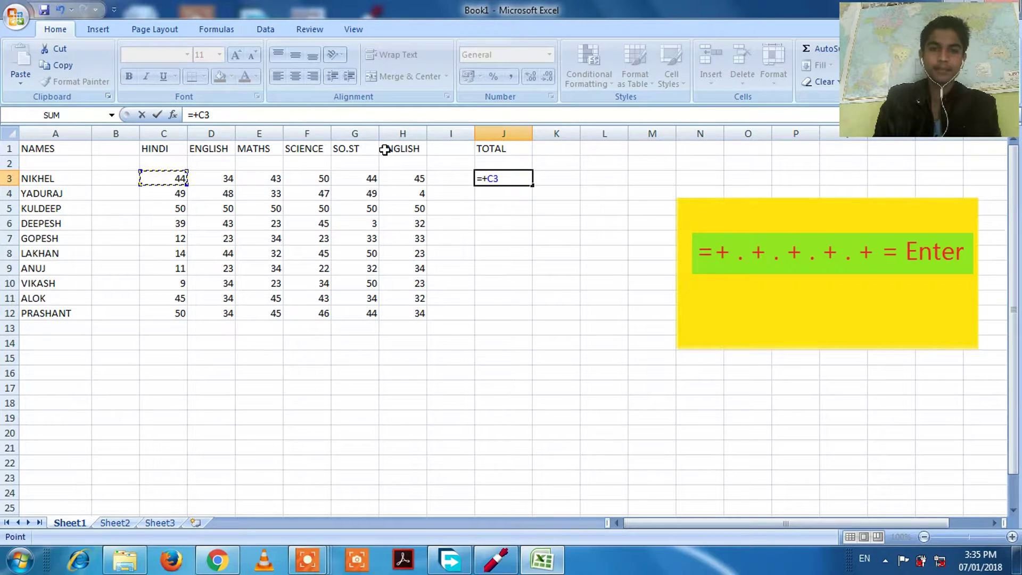
pyautogui.write('+')
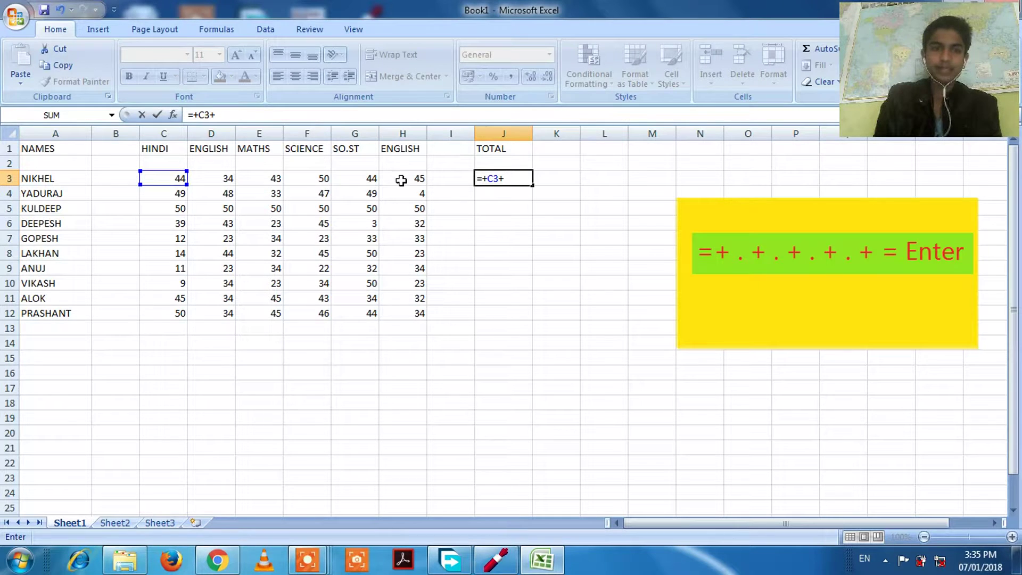
pyautogui.click(228, 179)
pyautogui.write('+')
pyautogui.click(271, 178)
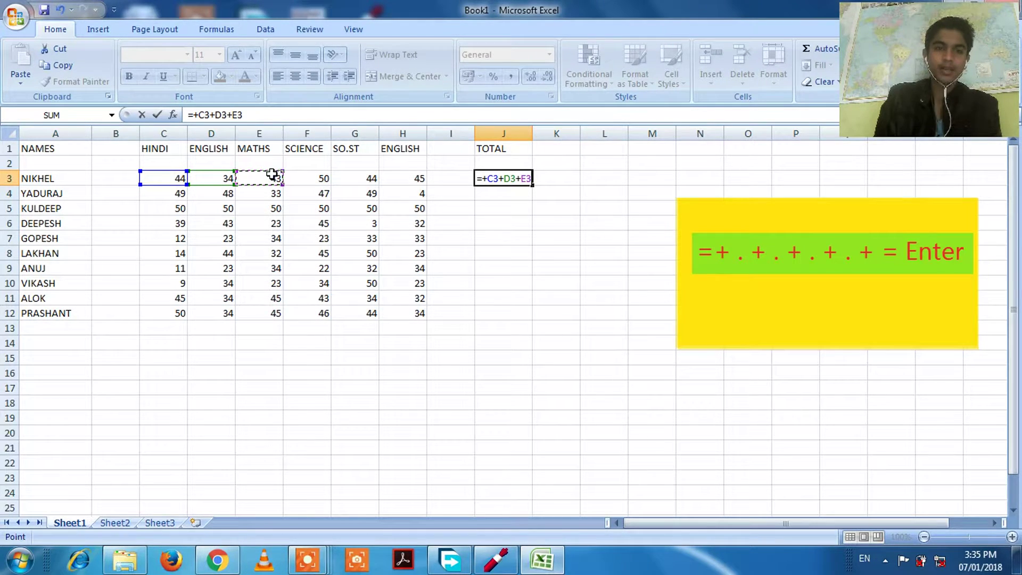
pyautogui.write('+')
pyautogui.click(316, 179)
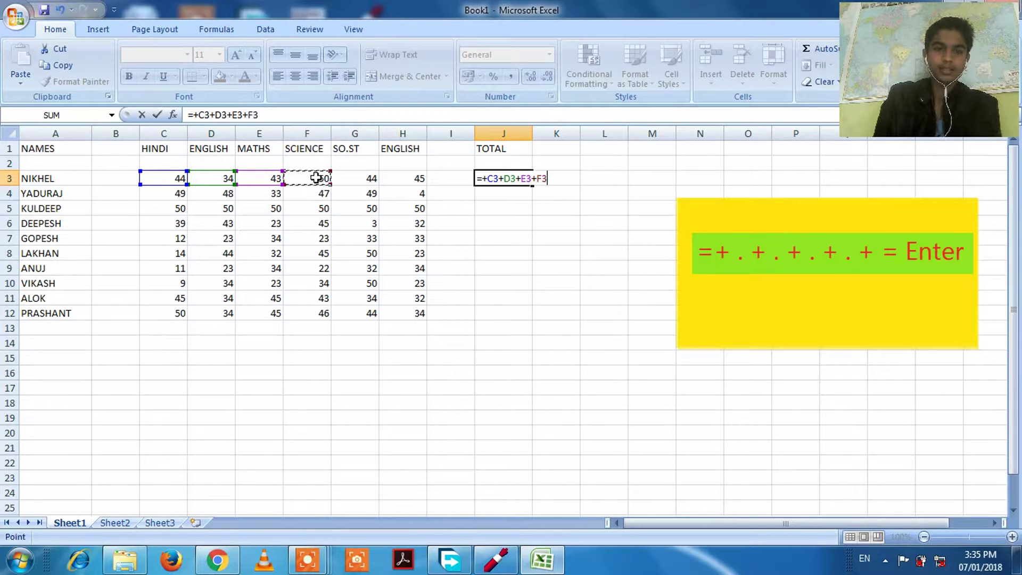
pyautogui.write('+')
pyautogui.click(365, 180)
pyautogui.write('+')
pyautogui.click(419, 177)
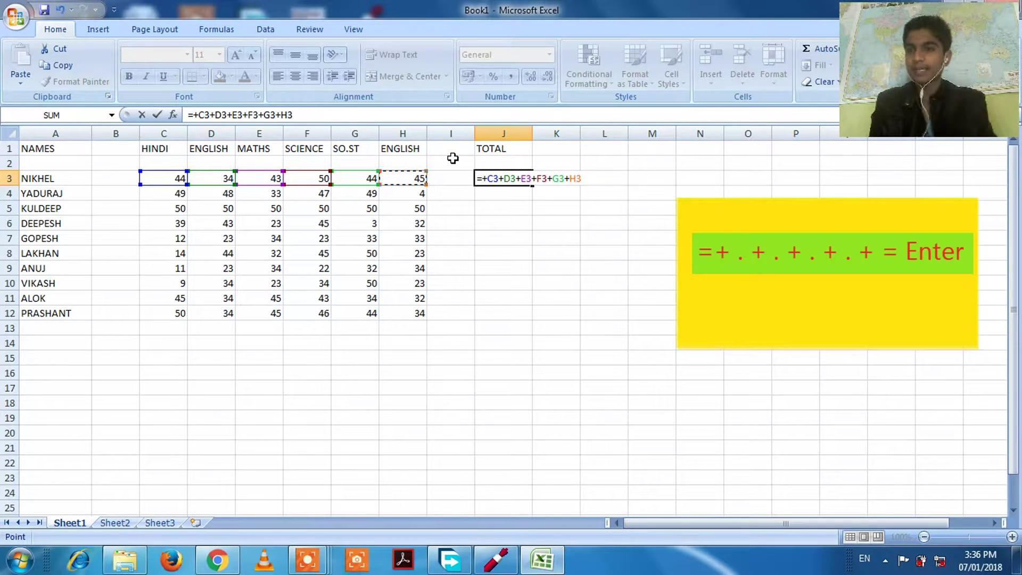
pyautogui.write('=')
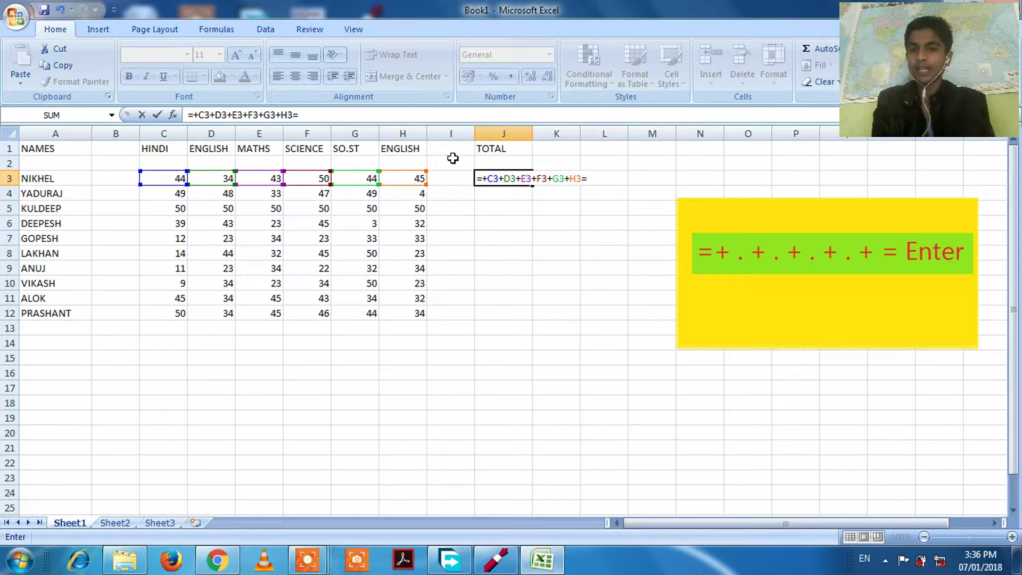
# Commit the J3 formula and accept Excel's suggested correction, giving a total of 260
pyautogui.press('Return')
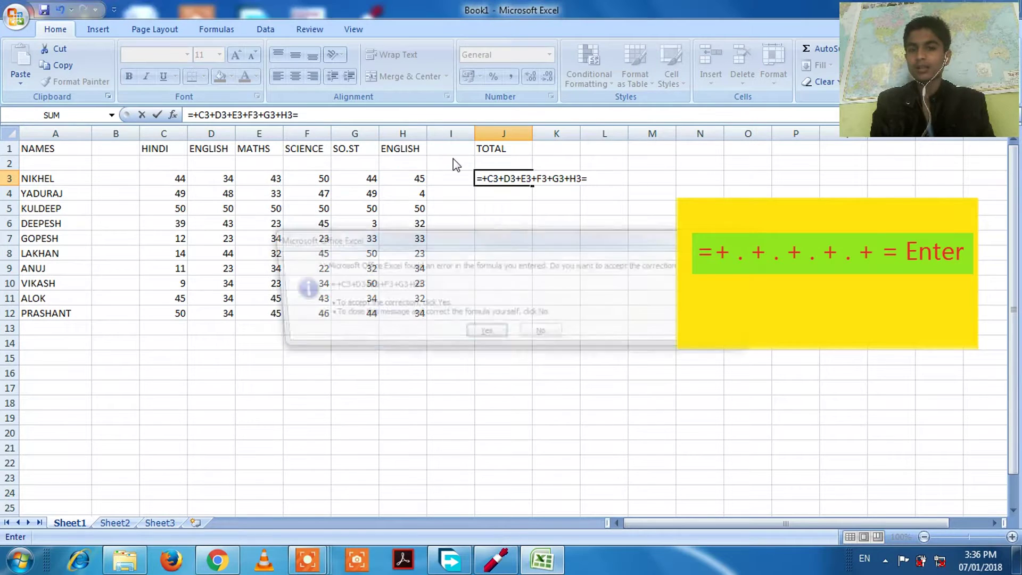
pyautogui.moveTo(436, 235); pyautogui.dragTo(401, 221)
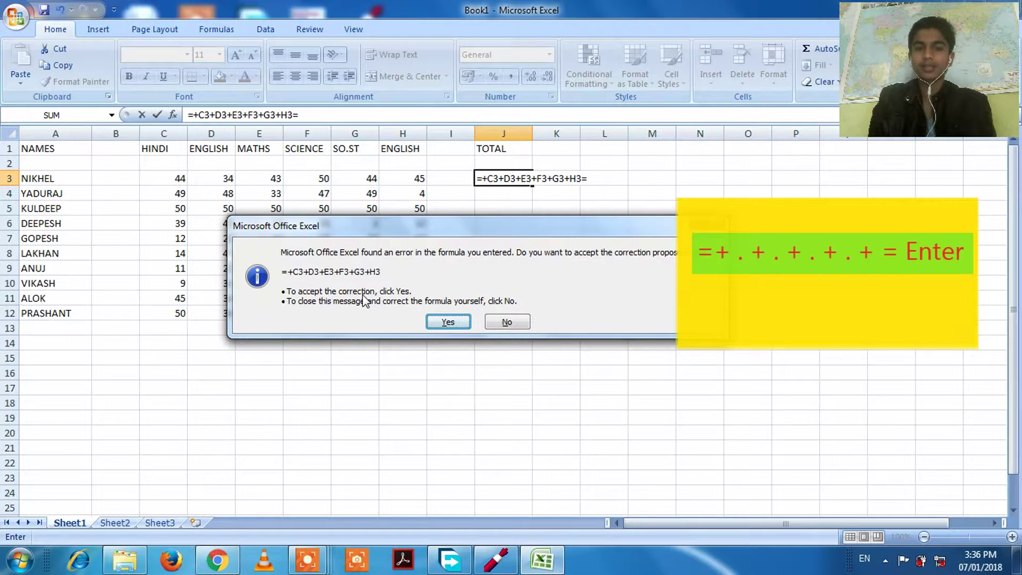
pyautogui.click(449, 323)
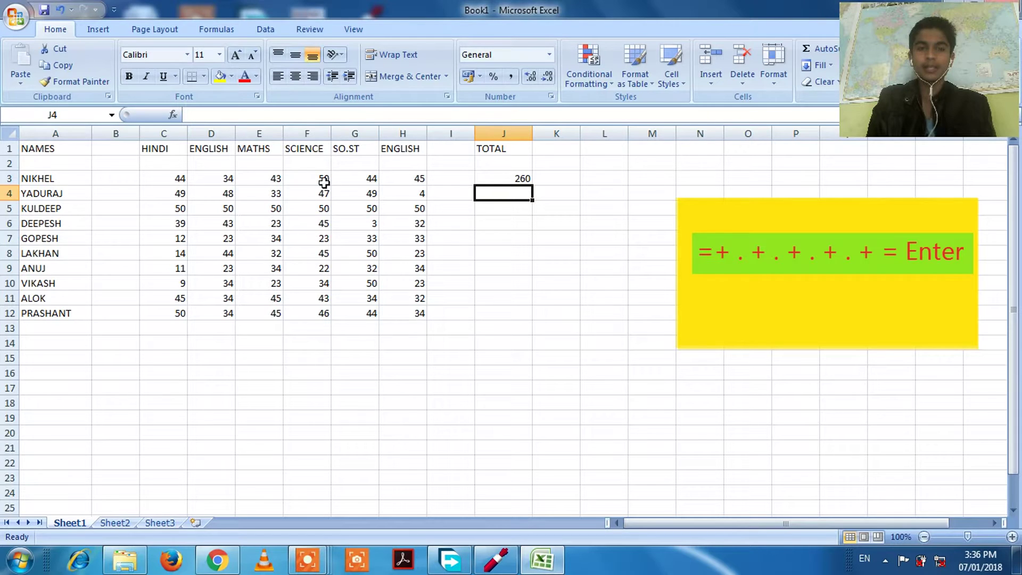
# Fill the J3 total formula down to J12, giving totals from 260 through 253
pyautogui.click(518, 175)
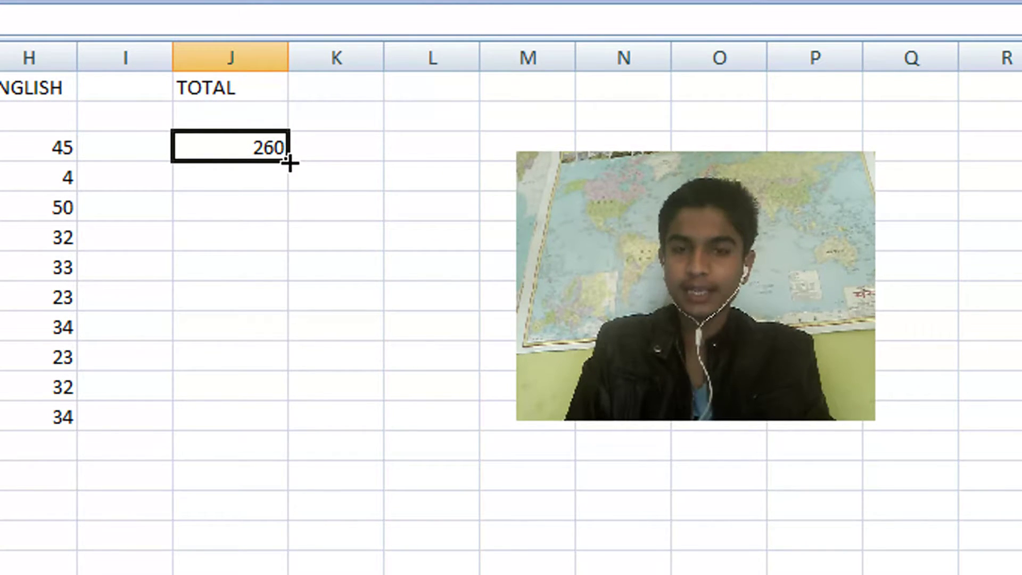
pyautogui.moveTo(291, 164)
pyautogui.mouseDown()
pyautogui.moveTo(278, 324)
pyautogui.moveTo(272, 277)
pyautogui.moveTo(272, 422)
pyautogui.mouseUp()
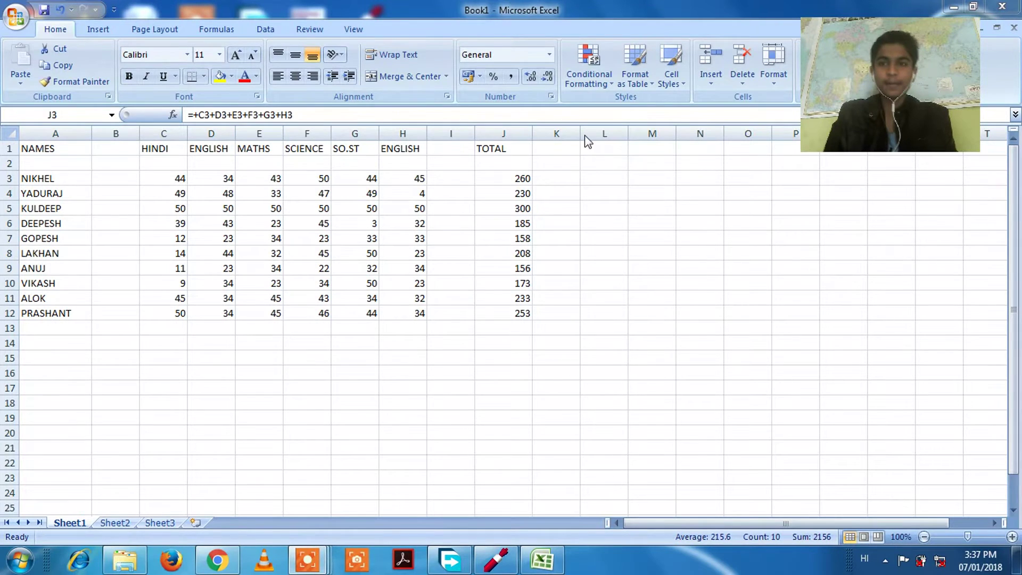
# Clear the ten totals in J3:J12 and start a fresh =+ formula in J3
pyautogui.press('Delete')
pyautogui.doubleClick(518, 179)
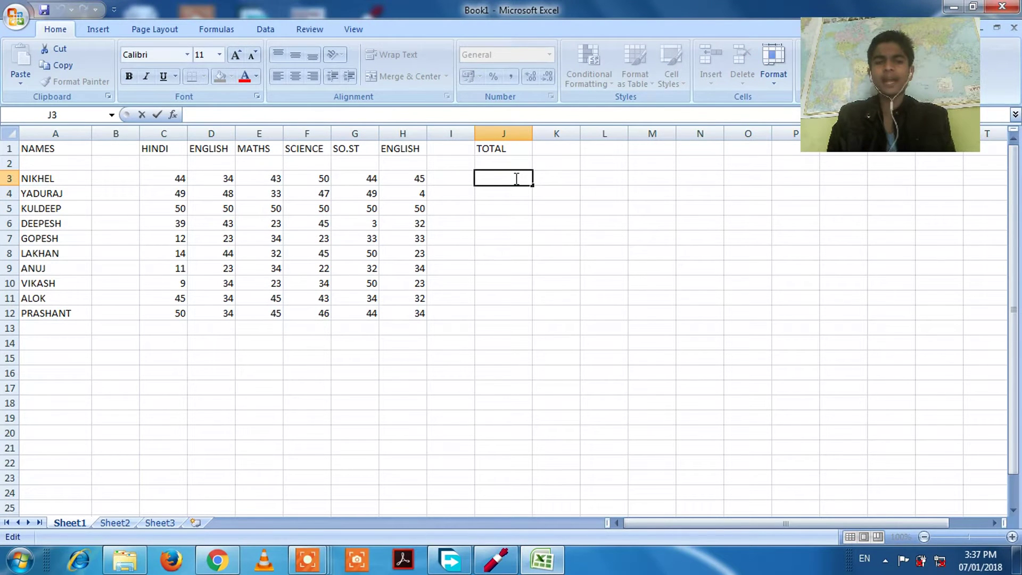
pyautogui.click(178, 176)
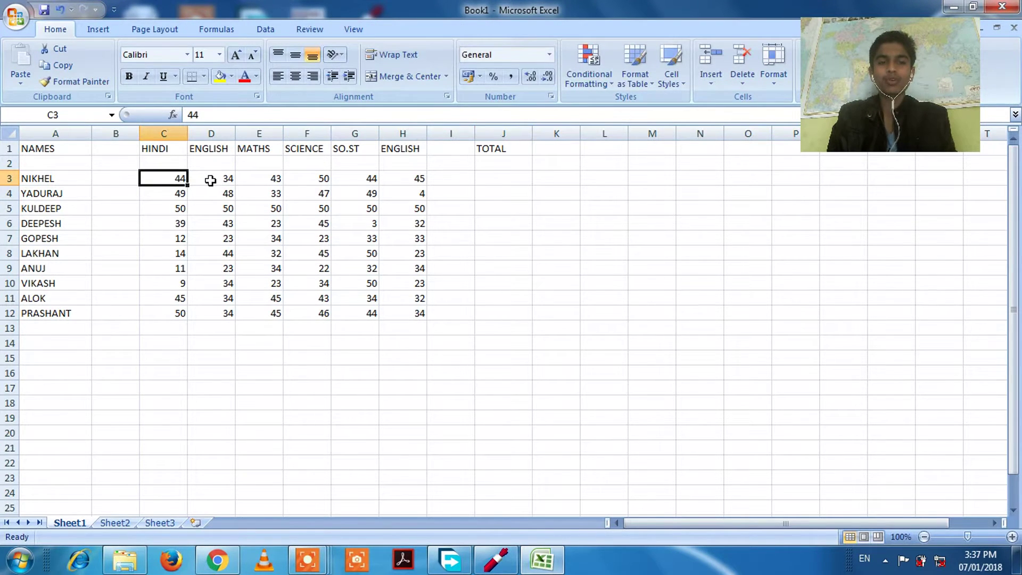
pyautogui.click(210, 181)
pyautogui.click(271, 180)
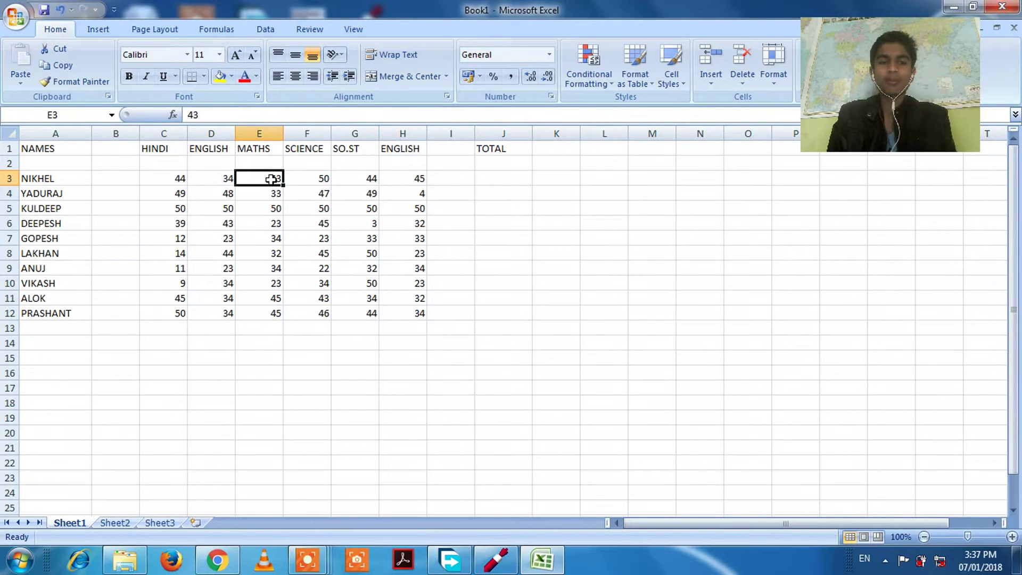
pyautogui.click(512, 181)
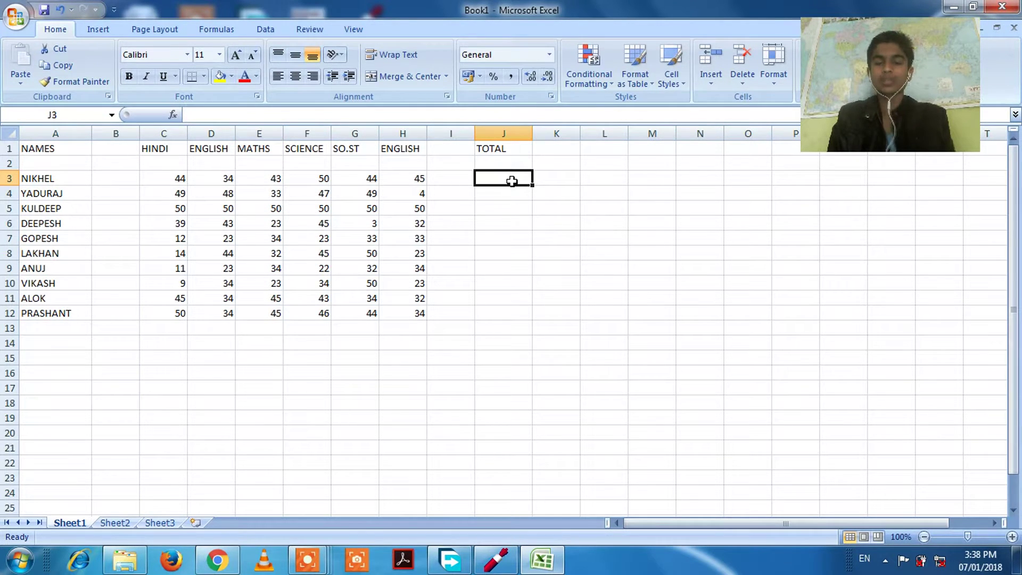
pyautogui.write('=')
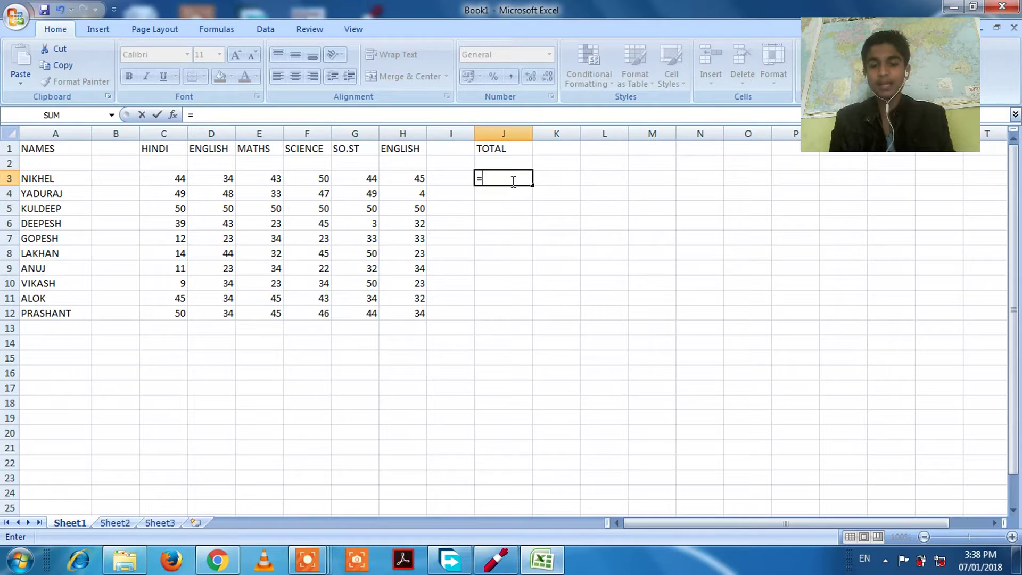
pyautogui.write('+')
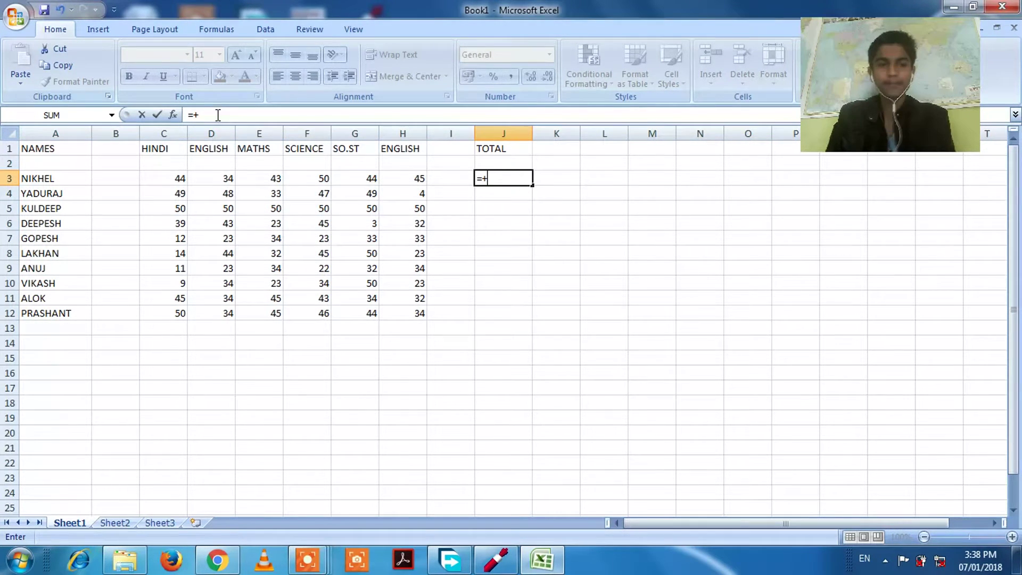
# Build the mixed-operator formula =+C3*D3+E3*F3-G3/H3 in J3
pyautogui.click(171, 181)
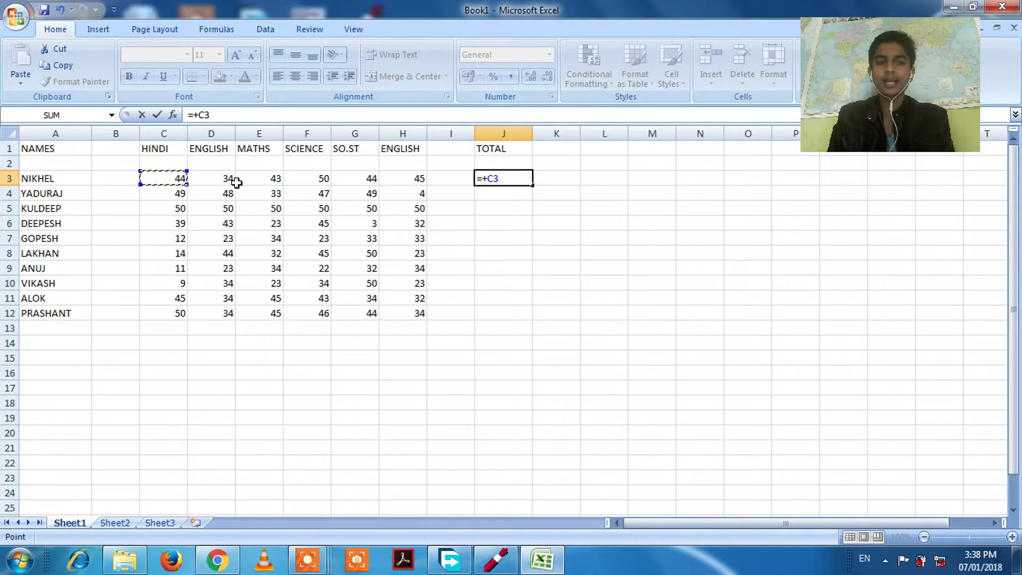
pyautogui.write('*')
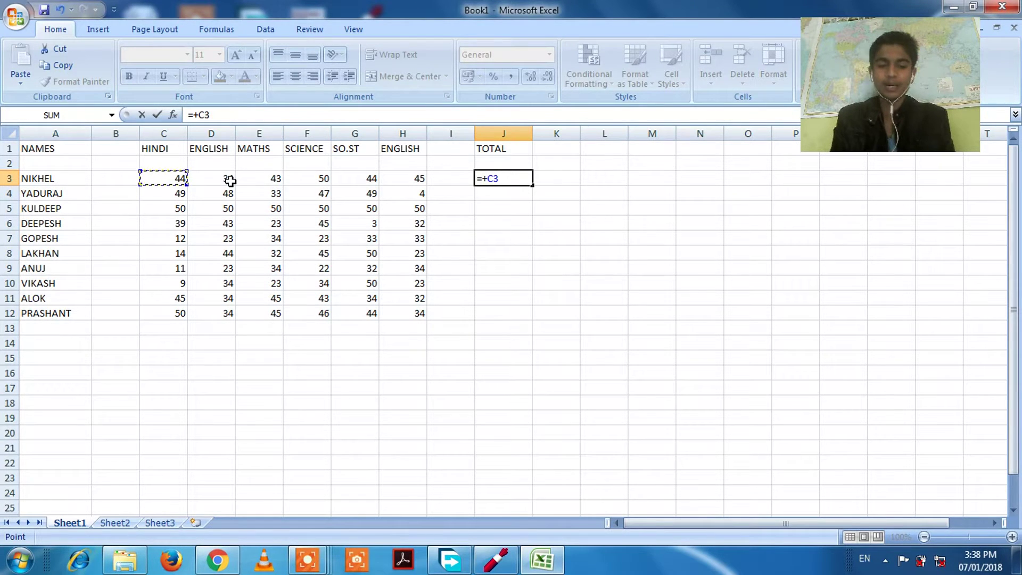
pyautogui.click(230, 181)
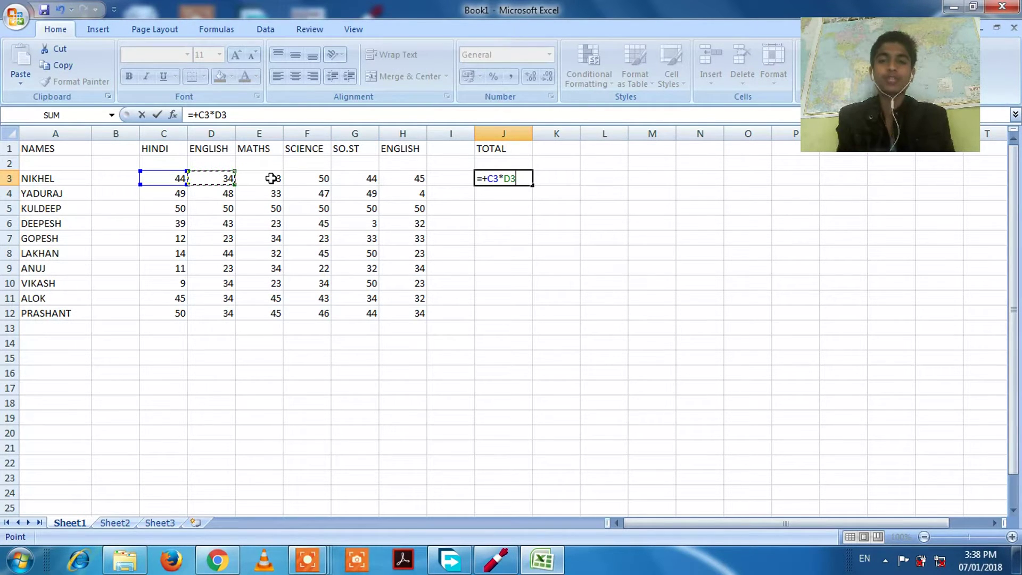
pyautogui.write('+')
pyautogui.click(271, 178)
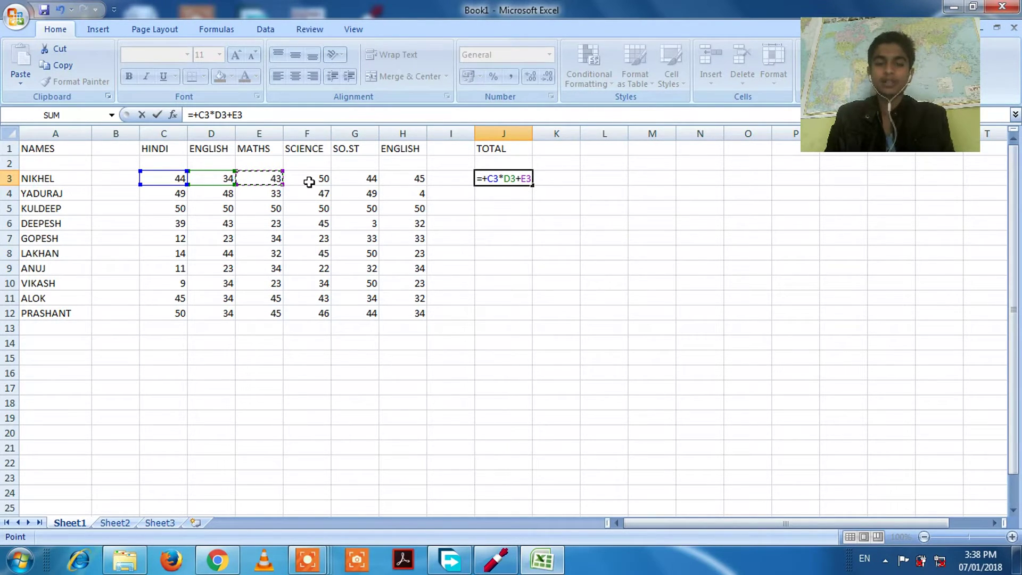
pyautogui.write('*')
pyautogui.click(308, 181)
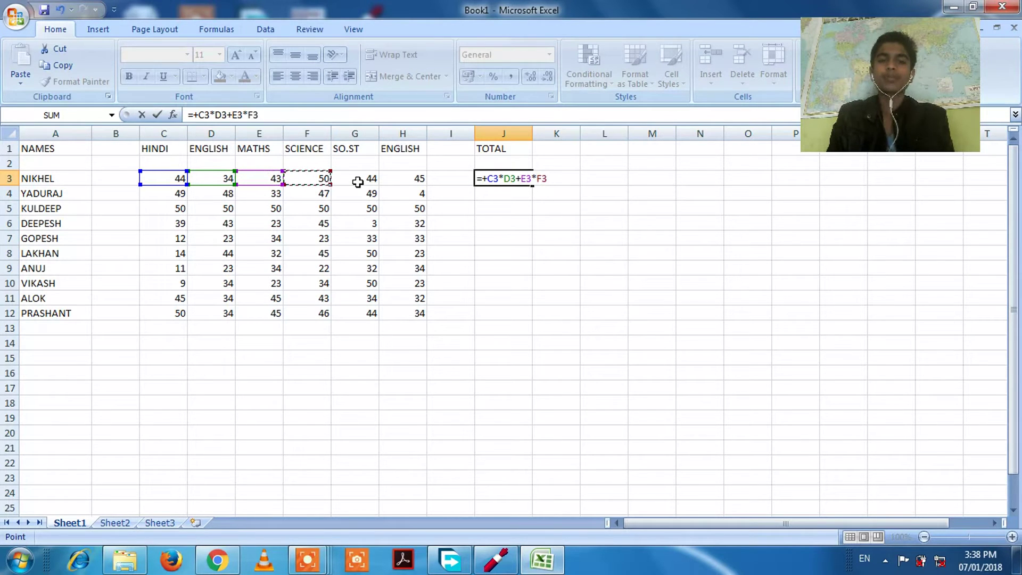
pyautogui.write('-')
pyautogui.click(358, 181)
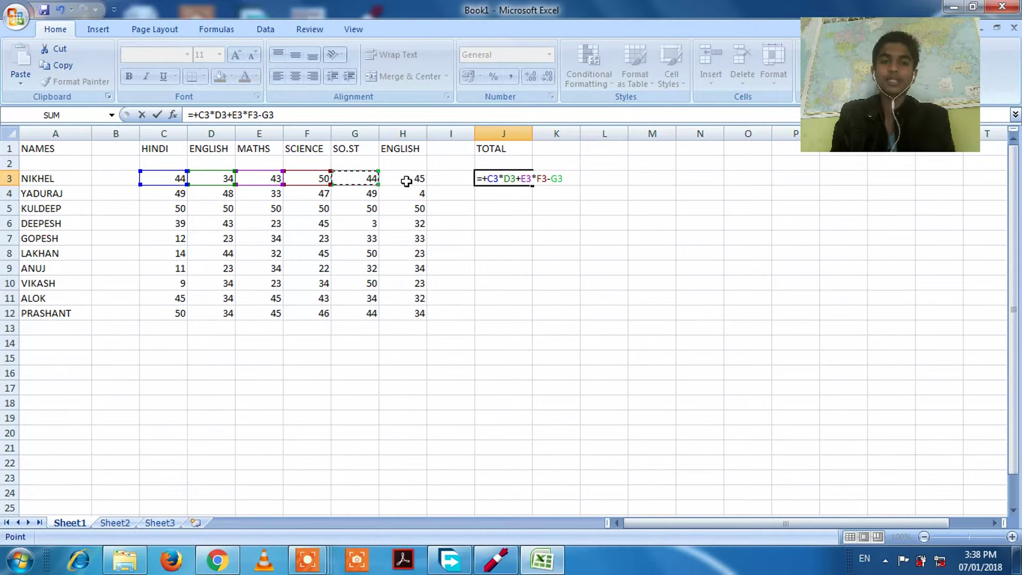
pyautogui.write('/')
pyautogui.click(406, 181)
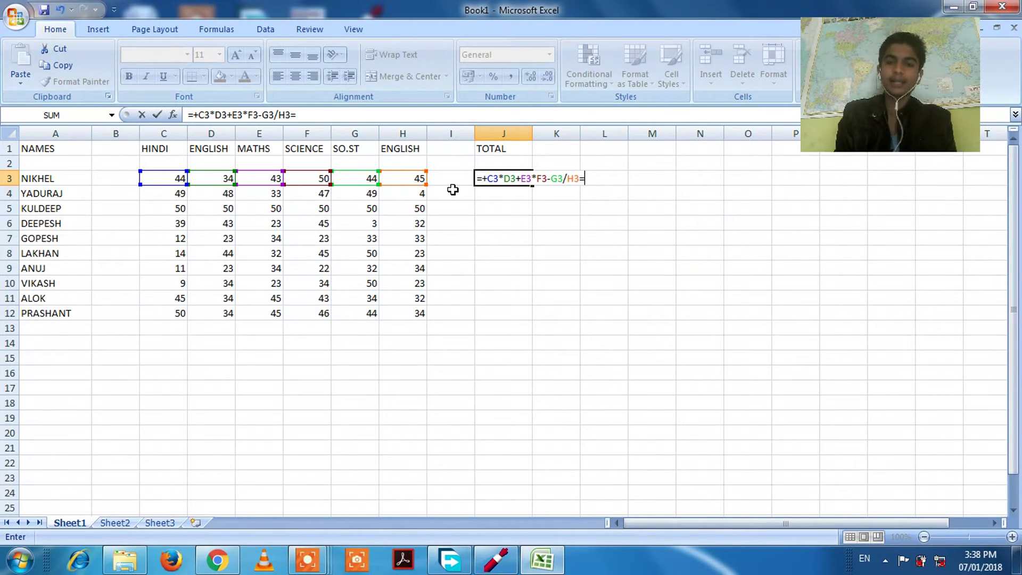
# Commit the formula and accept Excel's correction so J3 shows 3645.02222
pyautogui.press('Return')
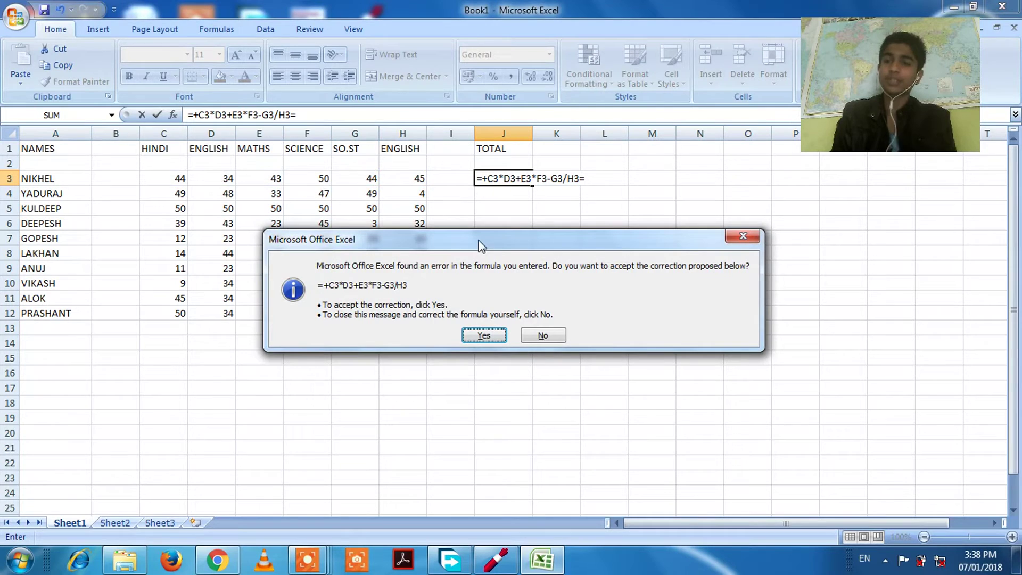
pyautogui.moveTo(494, 247); pyautogui.dragTo(491, 231)
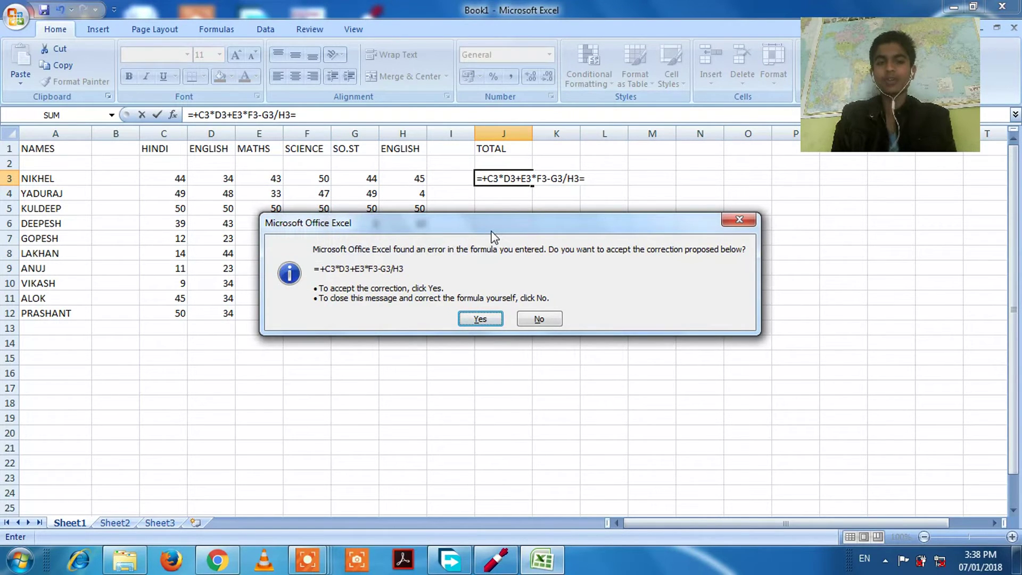
pyautogui.click(481, 320)
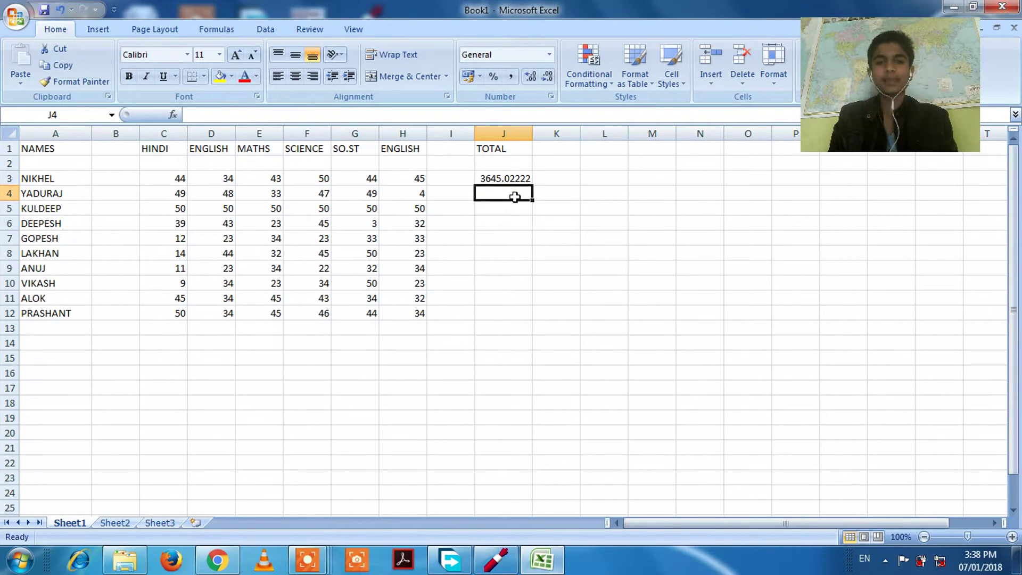
# Fill the J3 formula down to J12, with results ending at 3768.70588
pyautogui.click(504, 179)
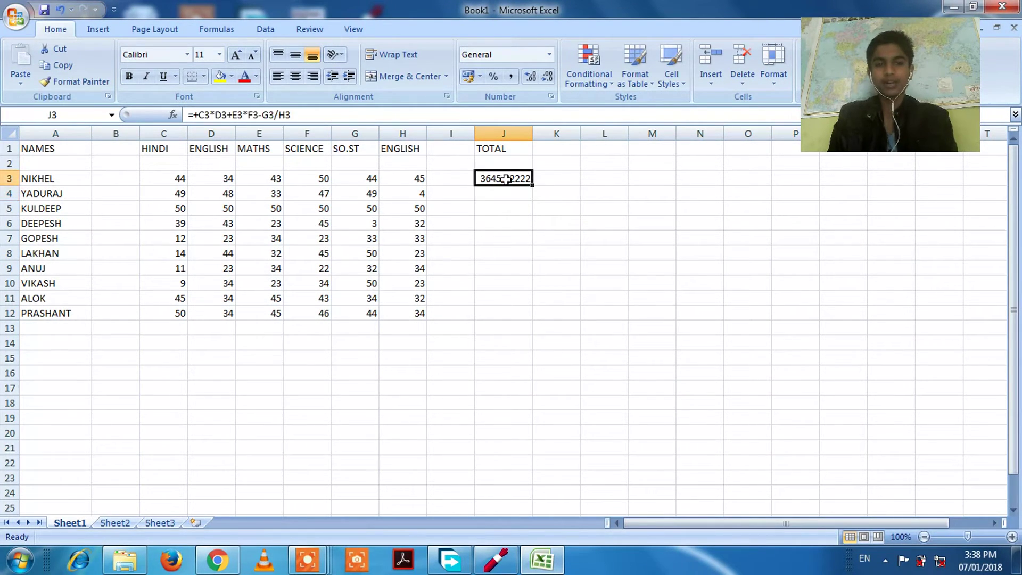
pyautogui.moveTo(535, 187); pyautogui.dragTo(529, 319)
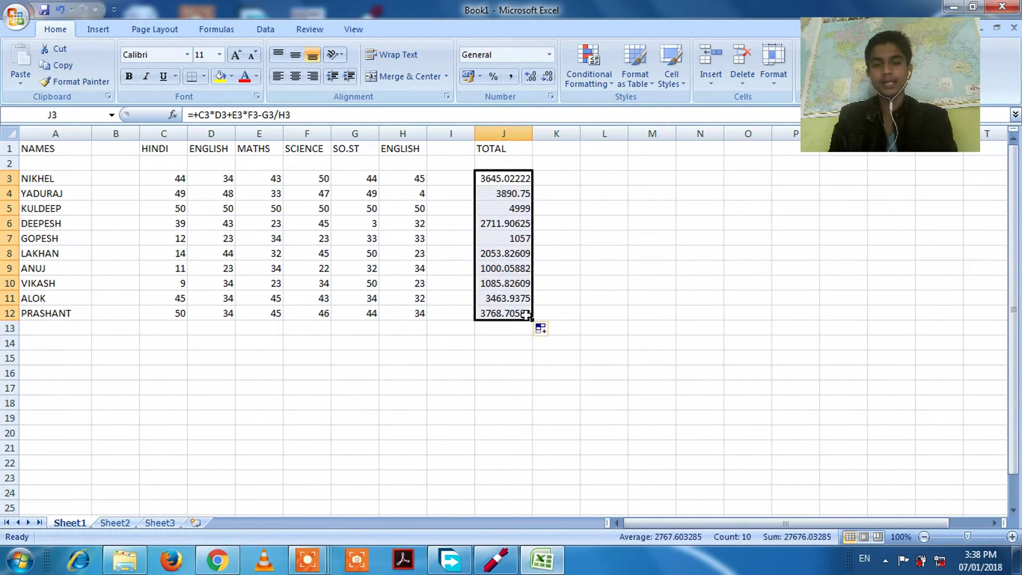
pyautogui.click(567, 173)
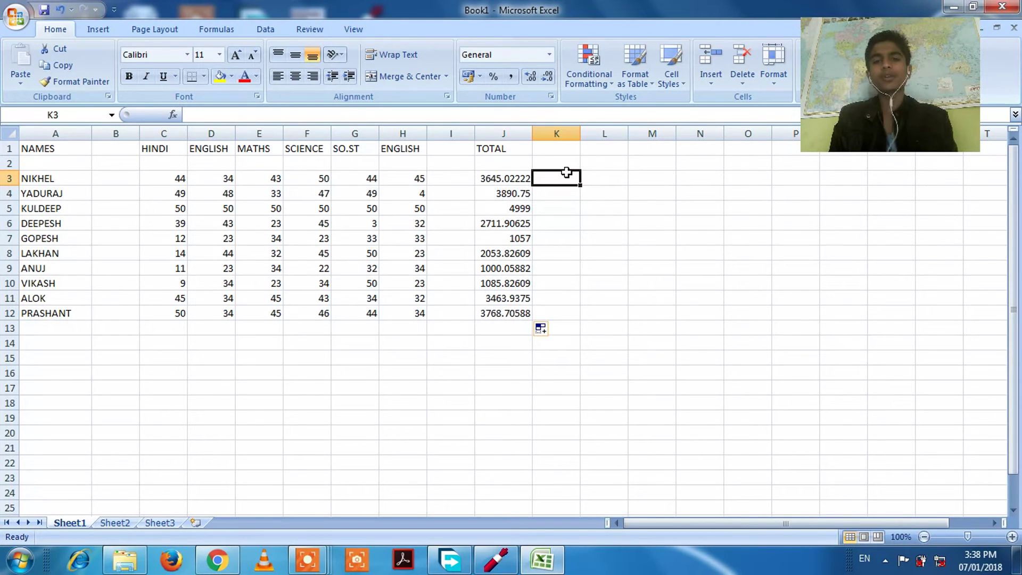